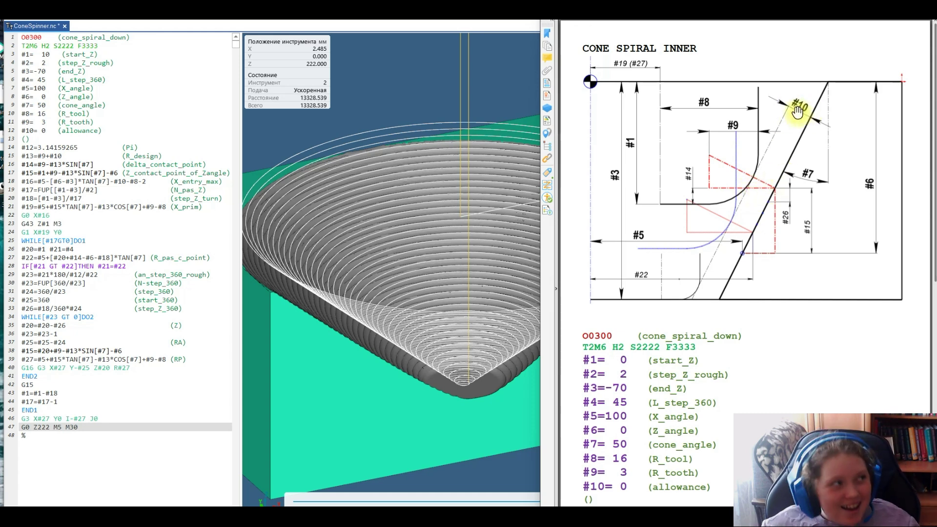
Step: Scroll the reference document to the program listing and collapse it to widen the 3D view
scroll(794, 259, "down", 10)
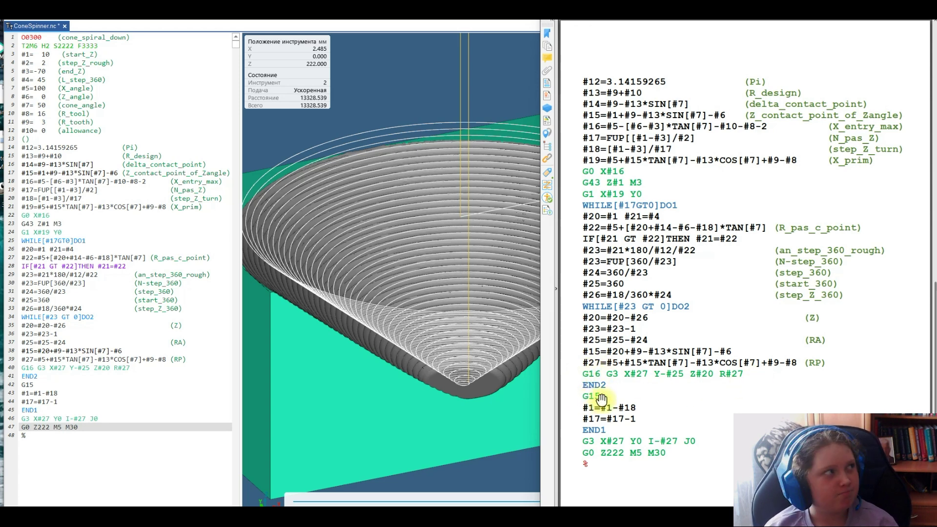
left_click(489, 453)
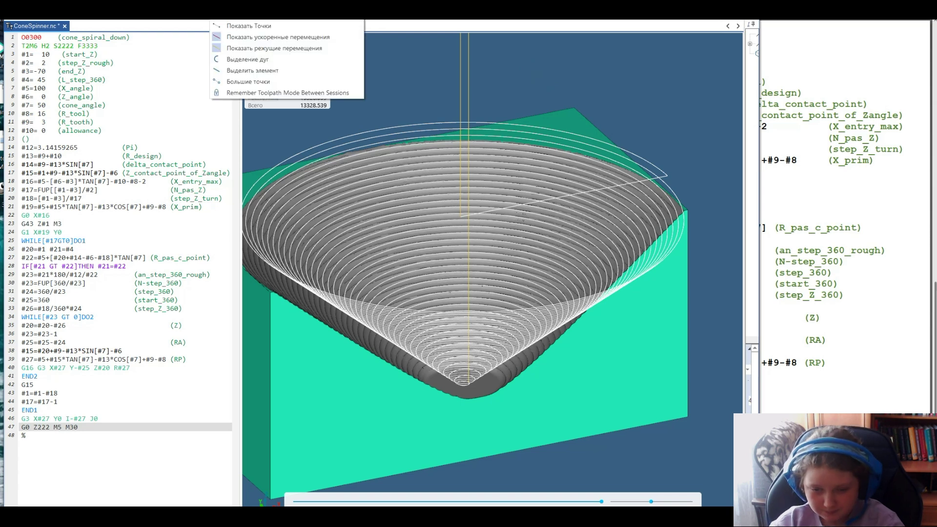
Step: Hide the cutting-move toolpath lines and set step_Z_rough on line 4 to 1
left_click(233, 22)
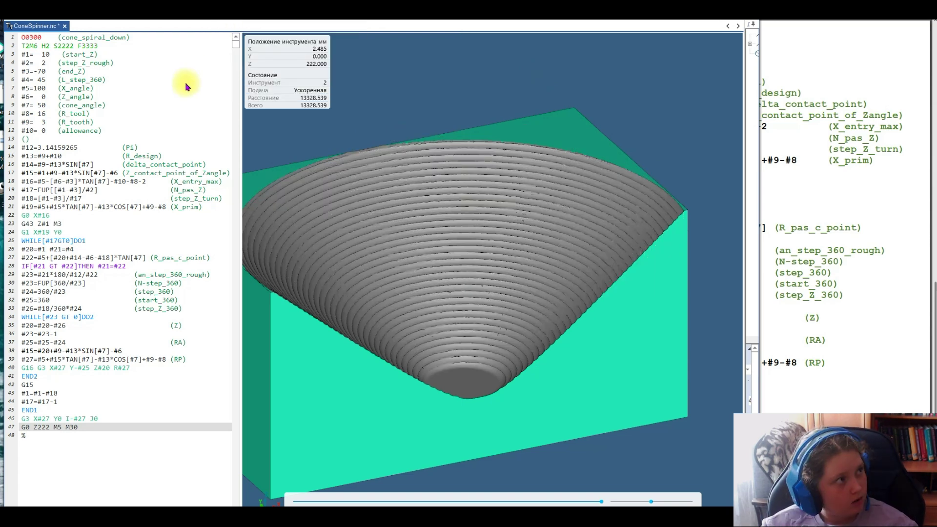
left_click(42, 63)
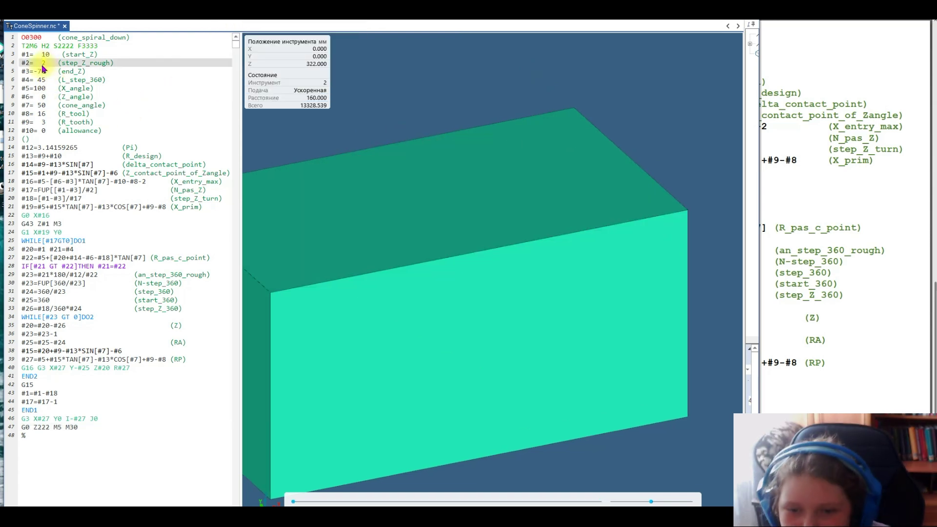
key("Delete")
type("1")
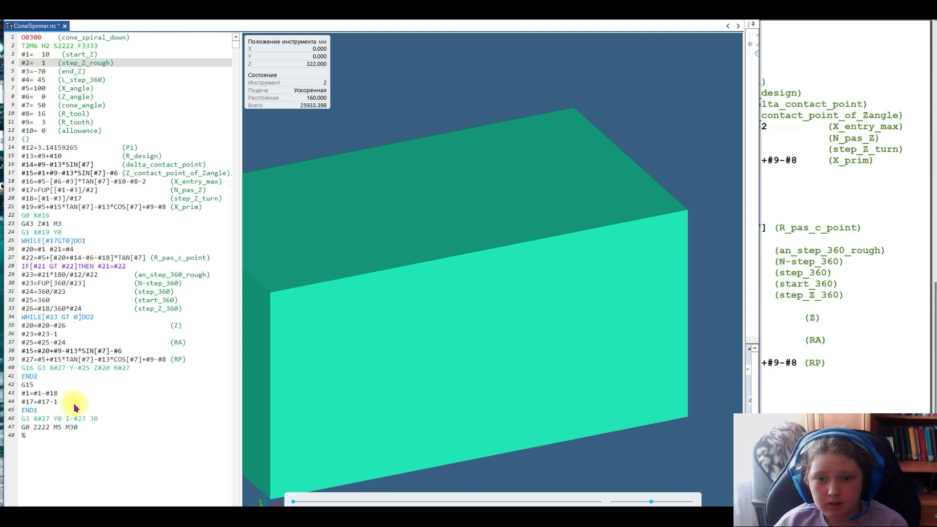
Step: Re-run the simulation to the program end and tilt the view into the cone
left_click(66, 428)
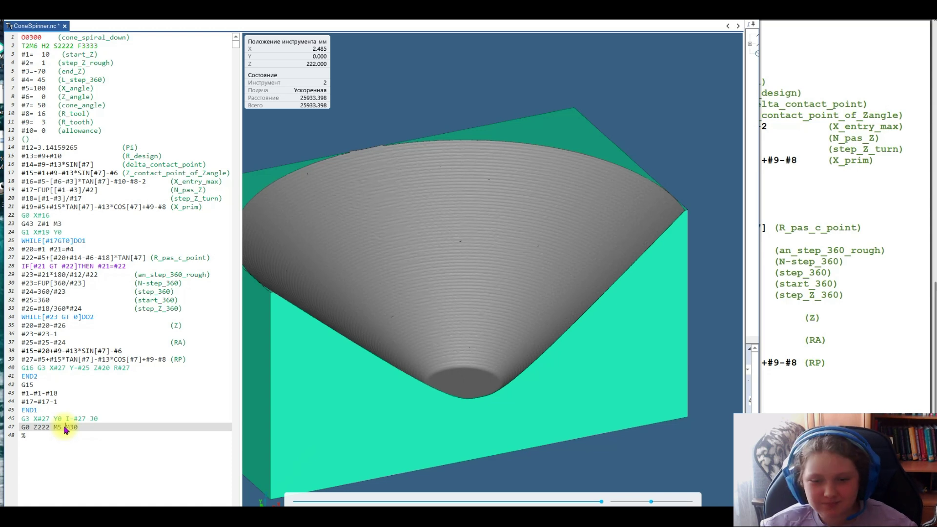
mouse_move(464, 314)
left_mouse_down()
mouse_move(529, 298)
mouse_move(535, 258)
mouse_move(528, 266)
left_mouse_up()
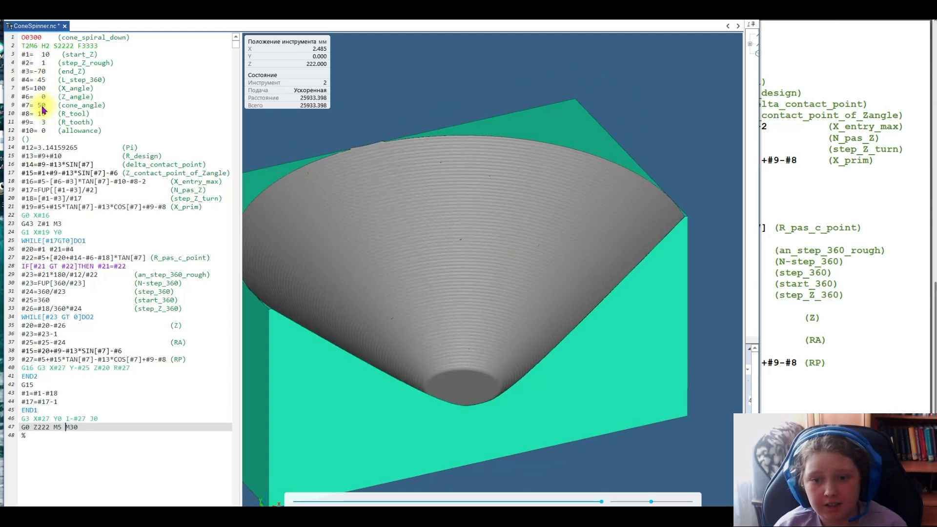
double_click(41, 106)
Step: Set the cone angle to 20 and the allowance to 10, then re-run the simulation
type("20")
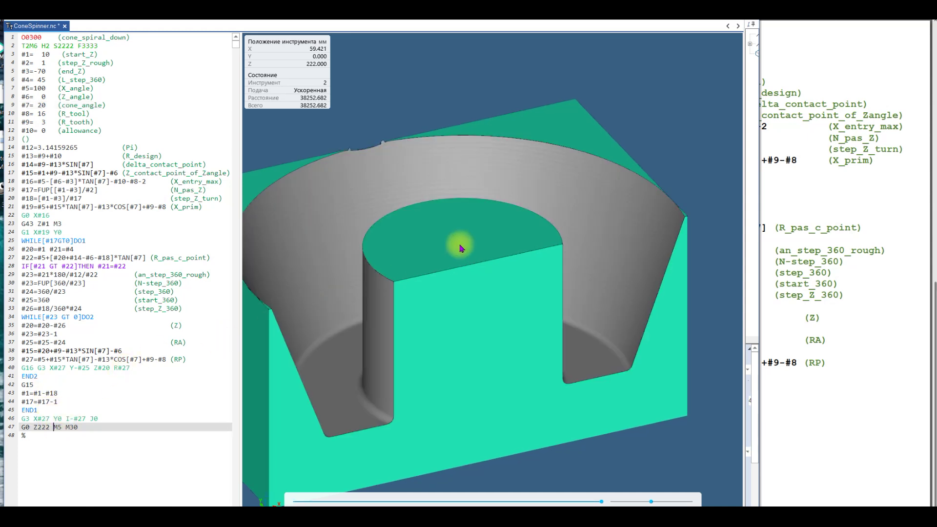
double_click(43, 133)
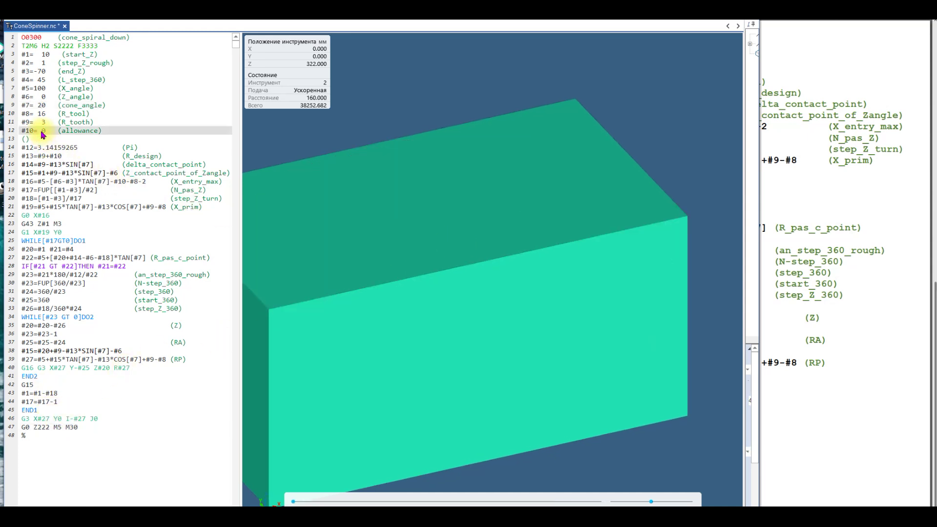
type("10")
left_click(67, 428)
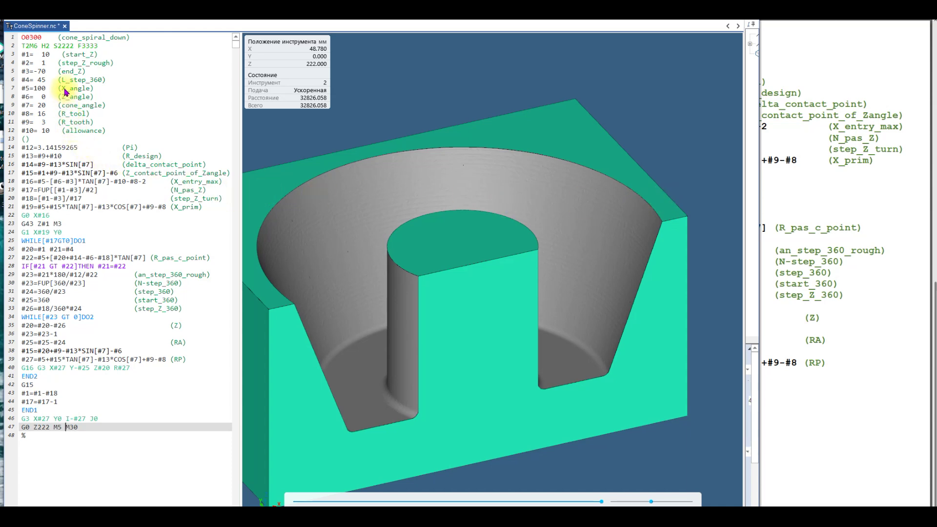
Step: Change L_step_360 to 100, re-simulate, and check the pocket from front and isometric views
left_click(40, 80)
left_click(272, 142)
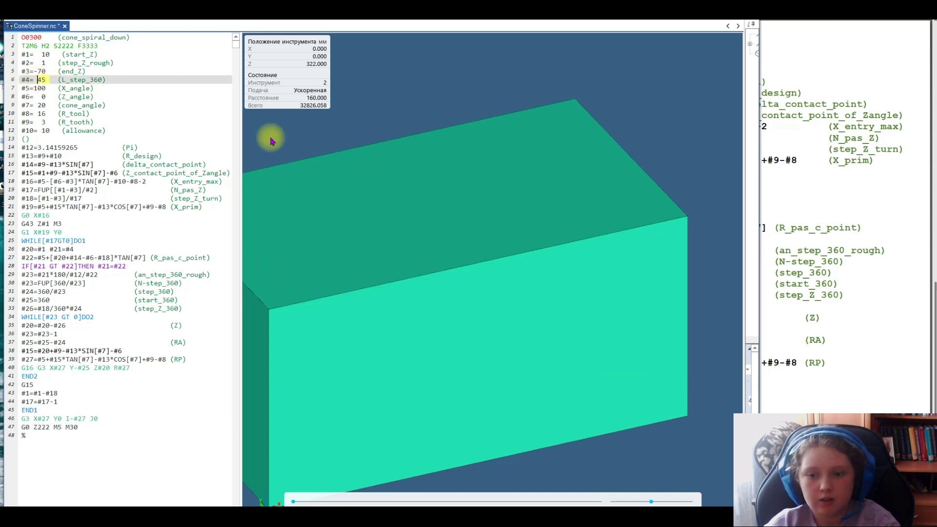
type("100")
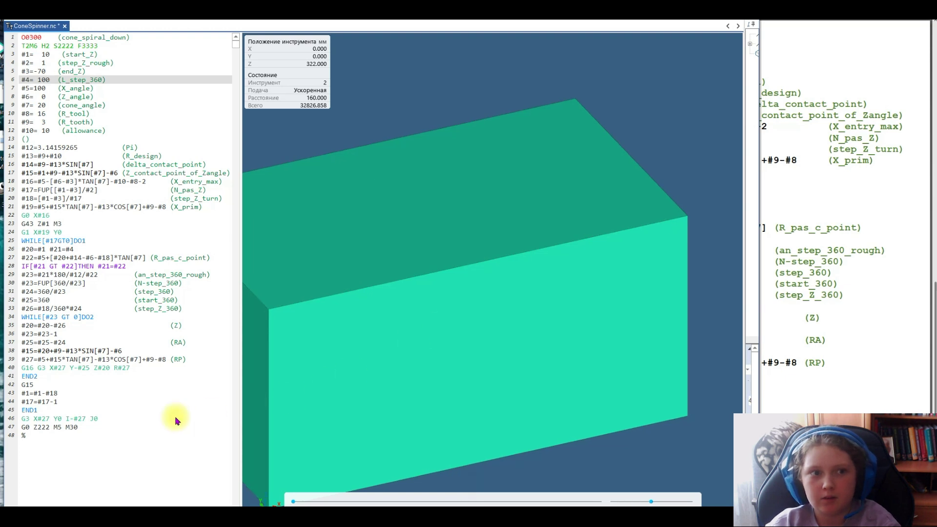
left_click(66, 427)
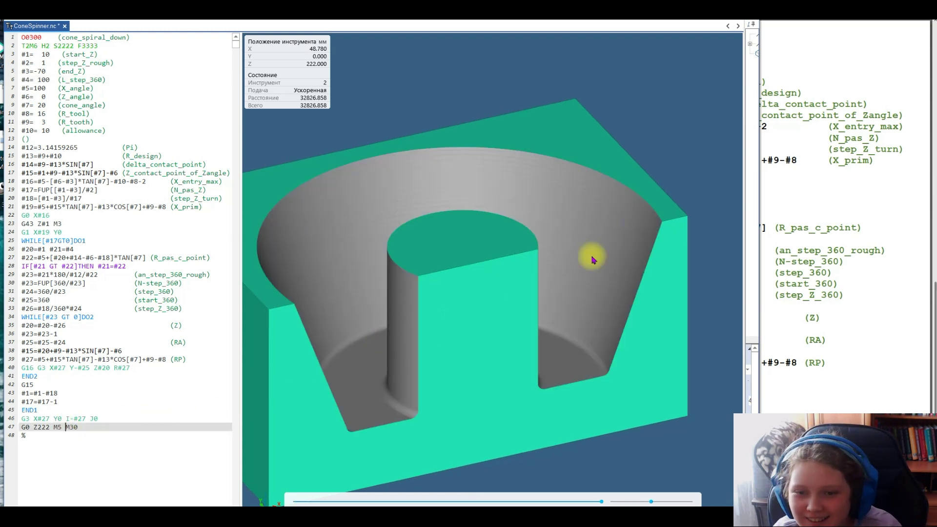
key("f")
mouse_move(517, 215)
left_mouse_down()
mouse_move(496, 255)
mouse_move(541, 246)
mouse_move(502, 236)
left_mouse_up()
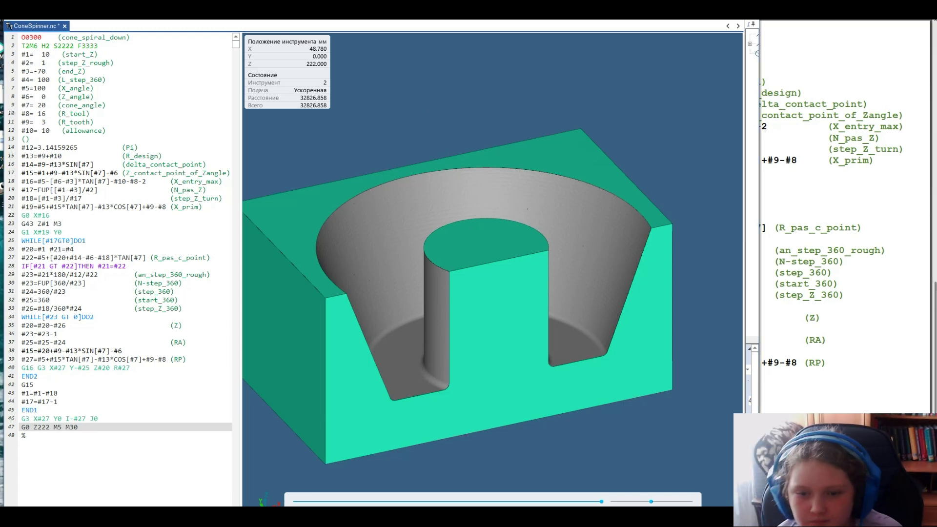
Step: Review the ConeSpinner07.nc code, covering the cone spiral and the (07) program
scroll(369, 294, "down", 6)
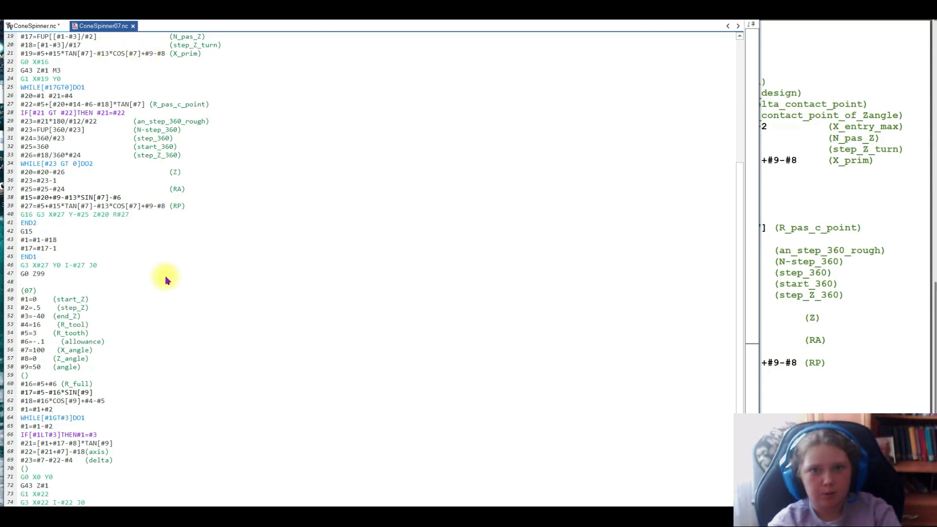
scroll(165, 278, "down", 1)
scroll(125, 163, "up", 7)
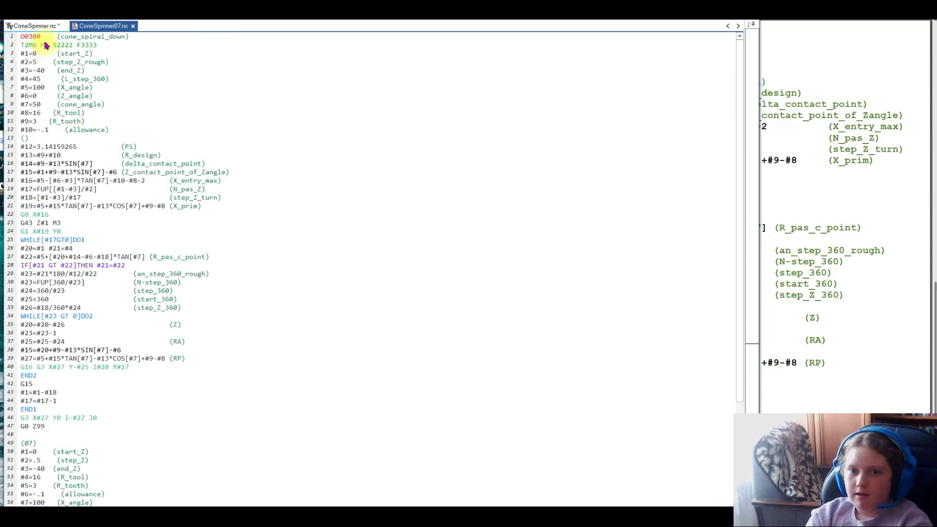
scroll(178, 250, "down", 3)
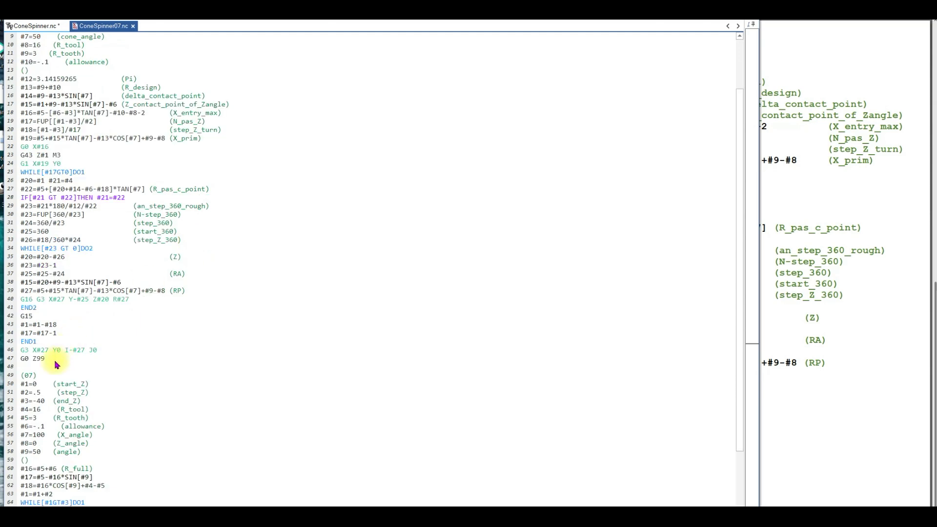
scroll(289, 193, "down", 3)
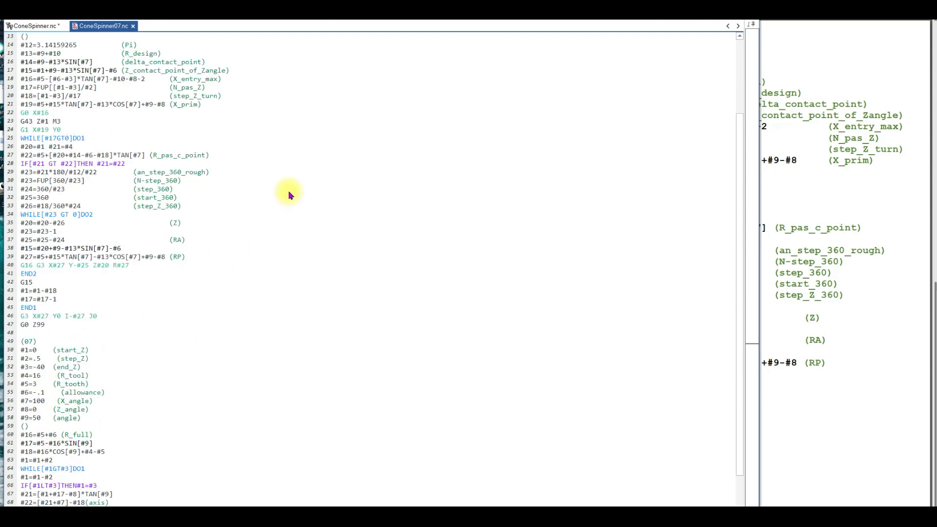
scroll(371, 234, "up", 6)
Step: Show the ConeSpinner07.nc 3D backplot, zoom in, and rewind to the uncut stock
key("F5")
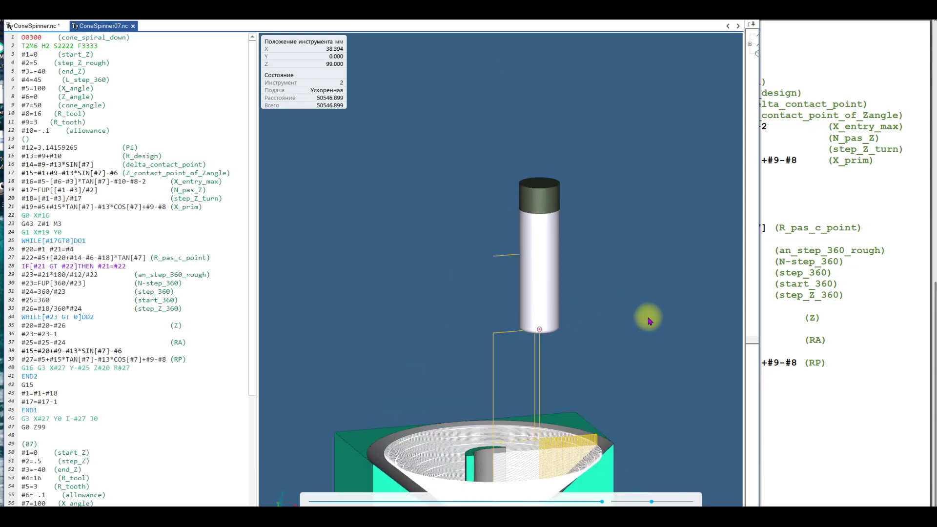
scroll(489, 371, "up", 2)
scroll(506, 396, "up", 3)
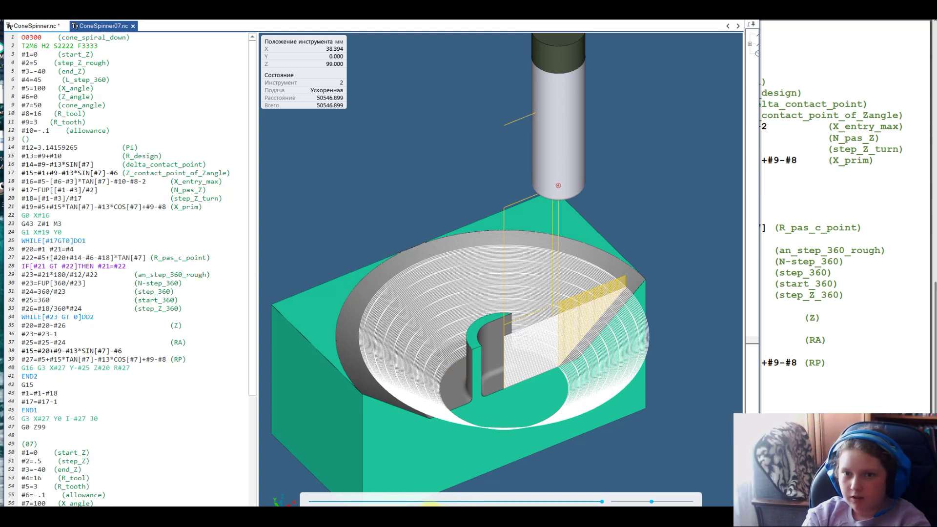
left_click(429, 506)
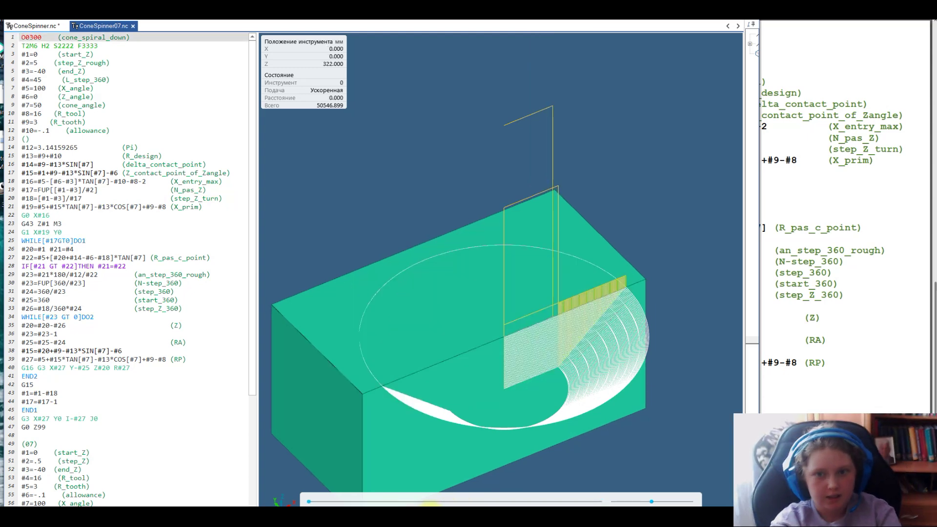
Step: Set step_Z_rough on line 4 to 2 and simulate up to line 52
left_click(364, 19)
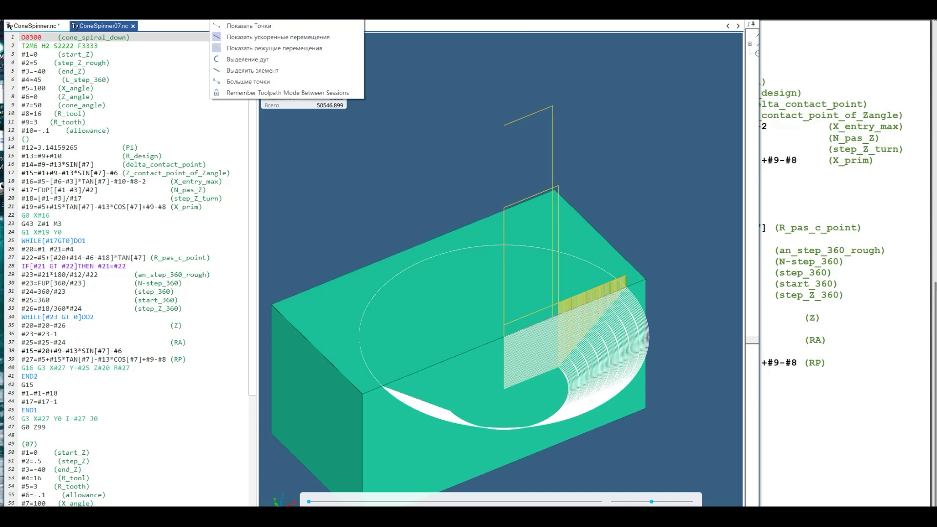
left_click(38, 63)
type("2")
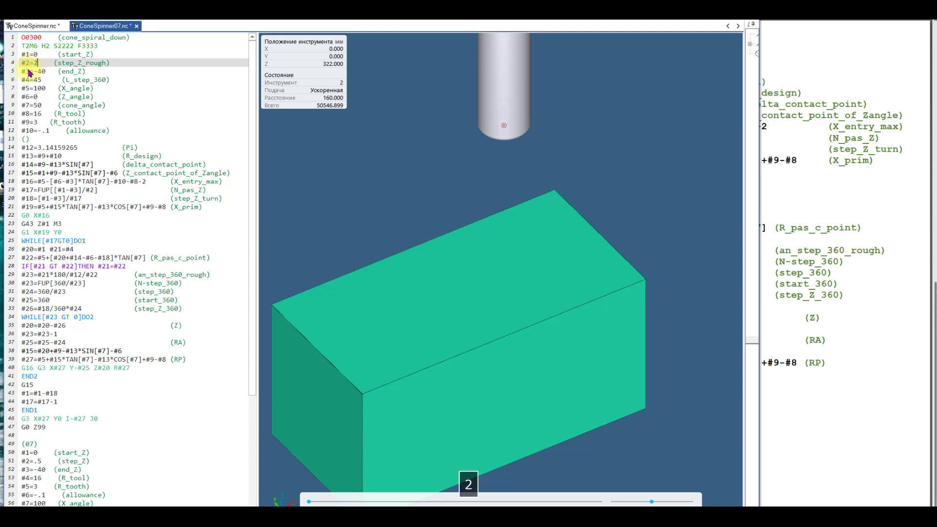
left_click(53, 472)
type("5")
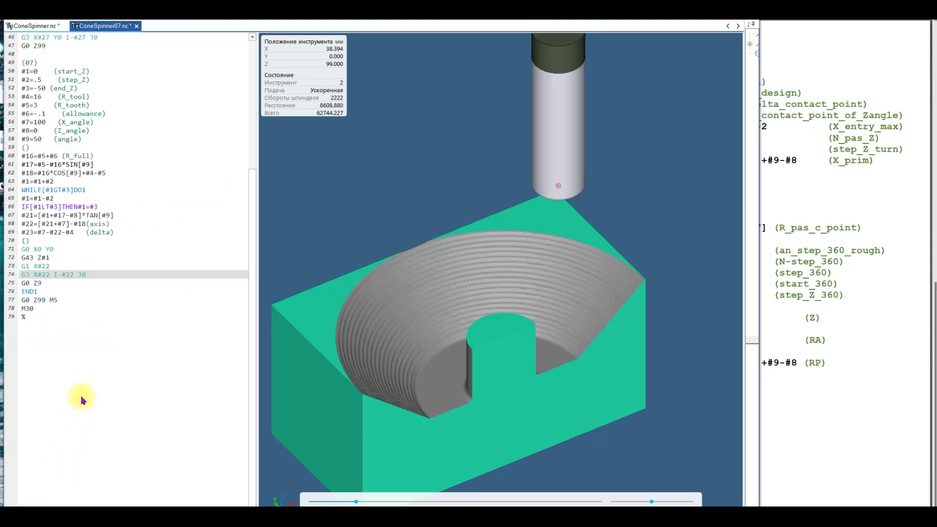
Step: Set the allowance on line 12 to 0 and the (07) block's end_Z to -50
scroll(97, 234, "up", 13)
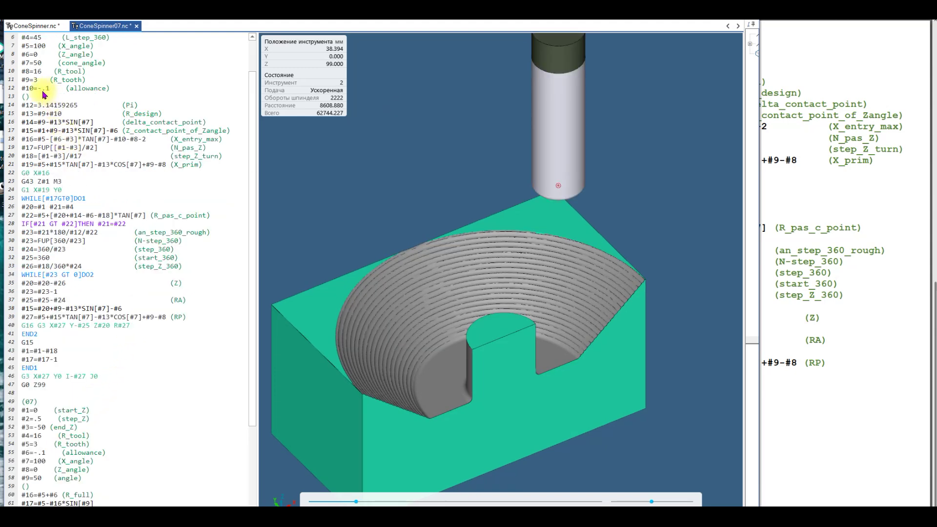
left_click(42, 89)
type("0")
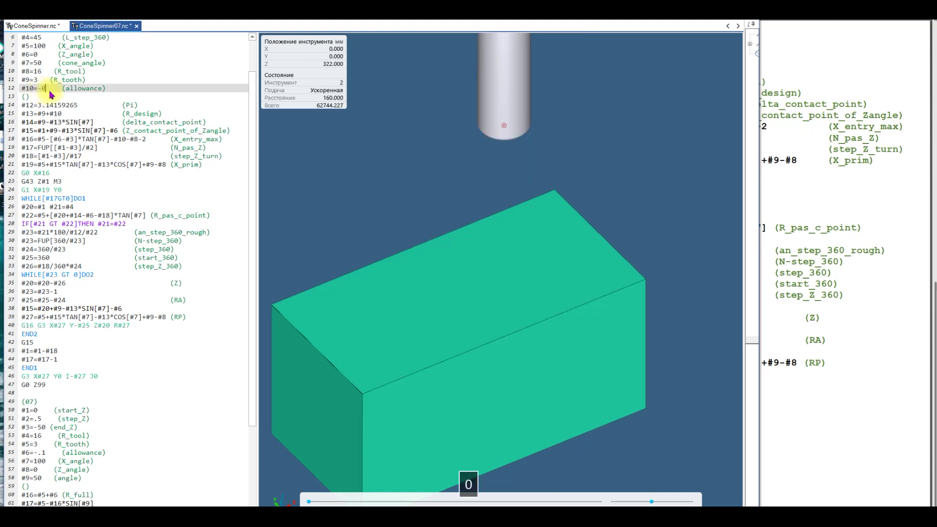
scroll(135, 213, "down", 4)
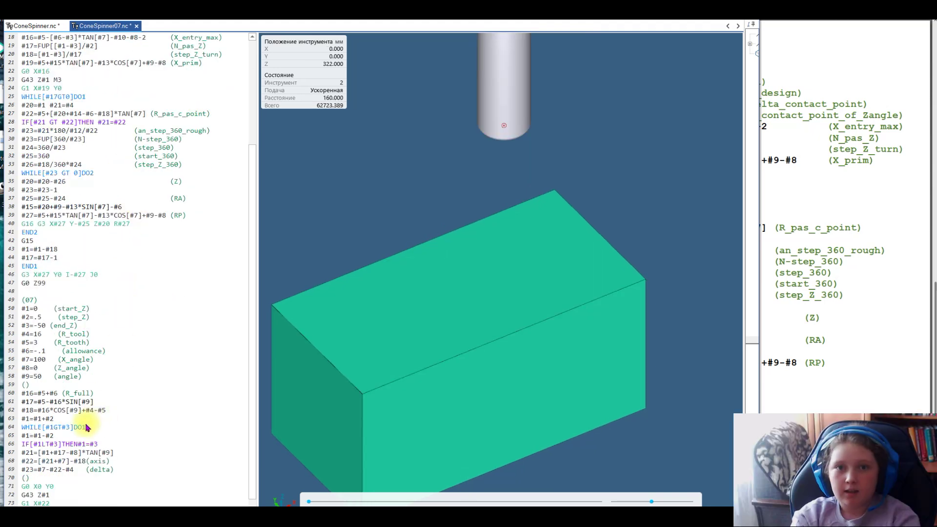
scroll(90, 425, "down", 1)
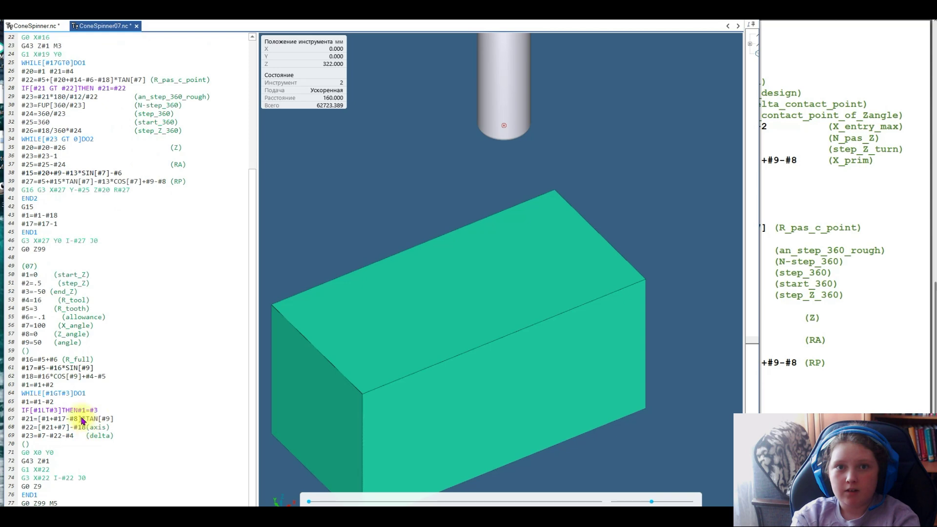
Step: Replace X_angle 100 with 98 on lines 7 and 56, then return to the program start
left_click(38, 317)
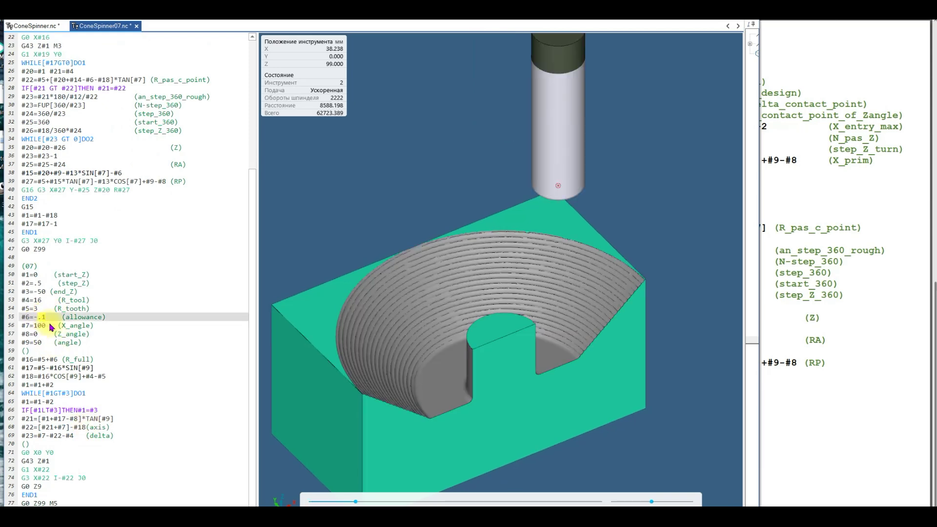
scroll(51, 327, "up", 7)
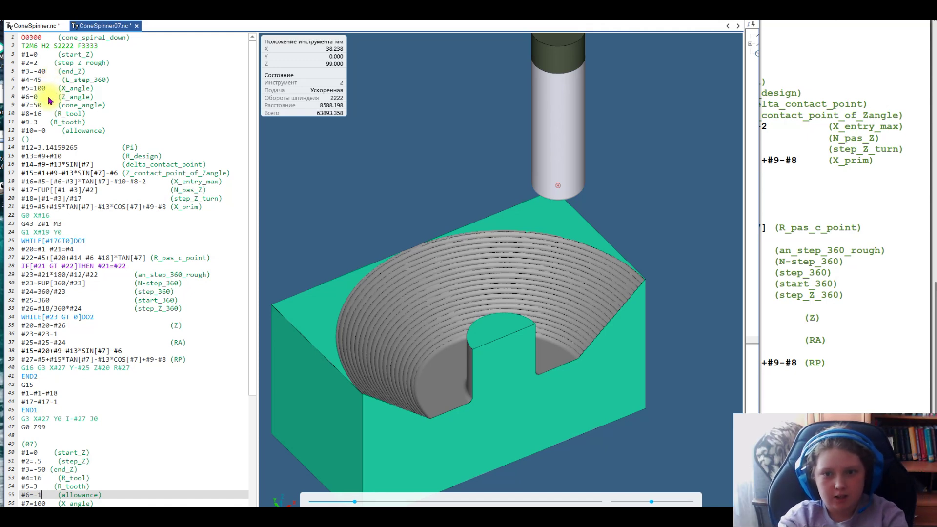
scroll(46, 476, "down", 7)
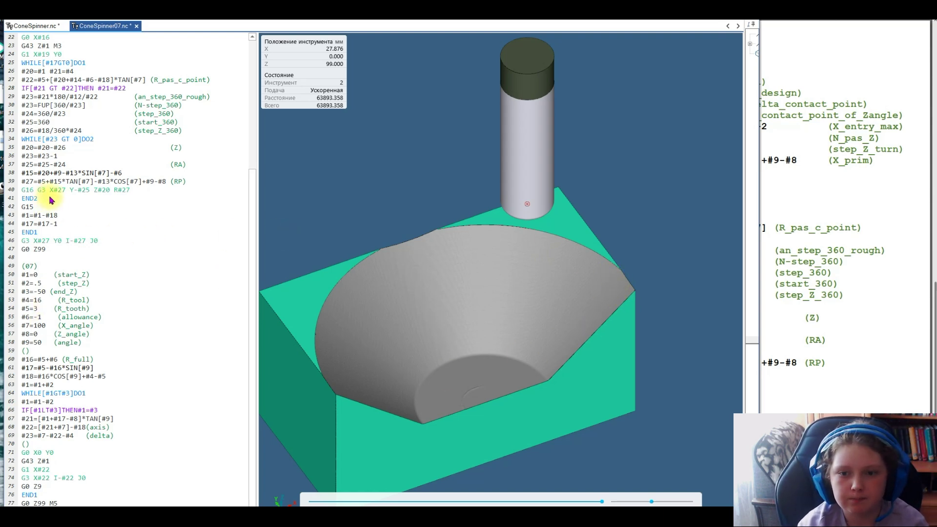
scroll(105, 191, "up", 7)
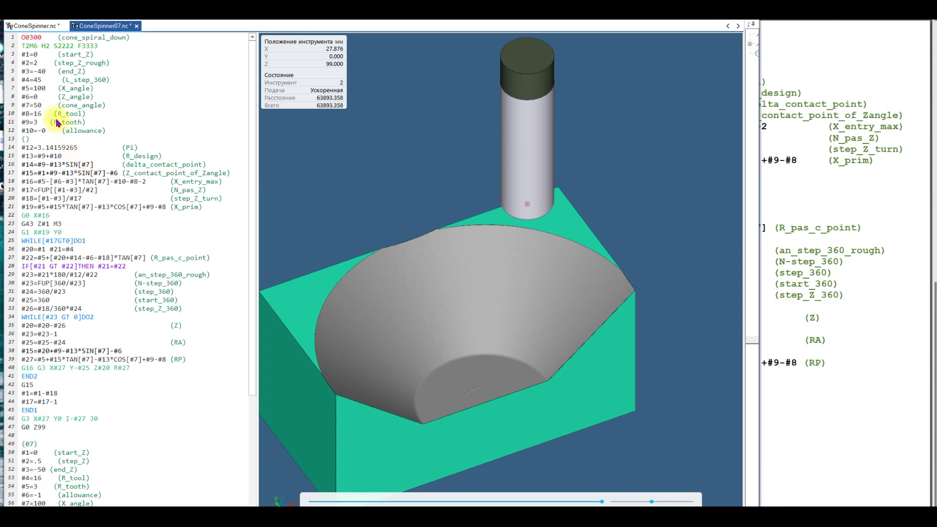
left_click(44, 91)
type("98")
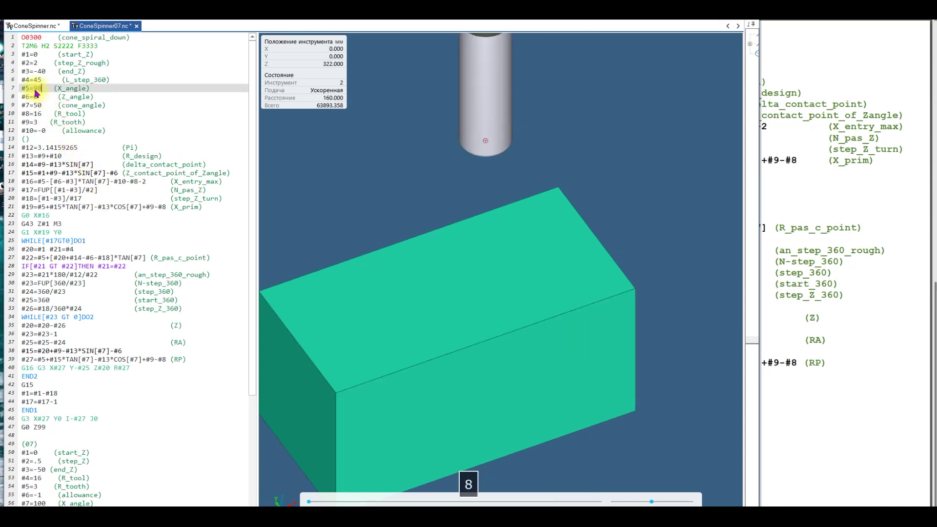
scroll(119, 171, "down", 7)
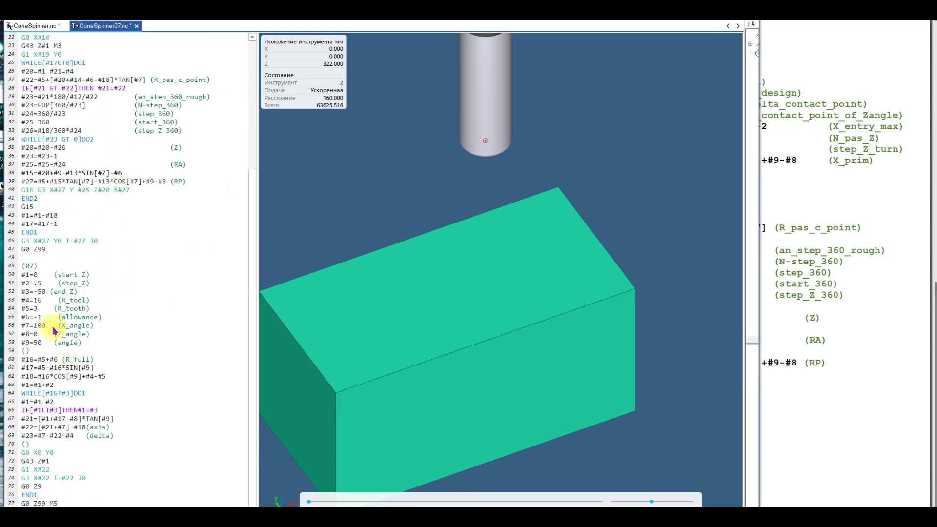
left_click(33, 327)
type("98")
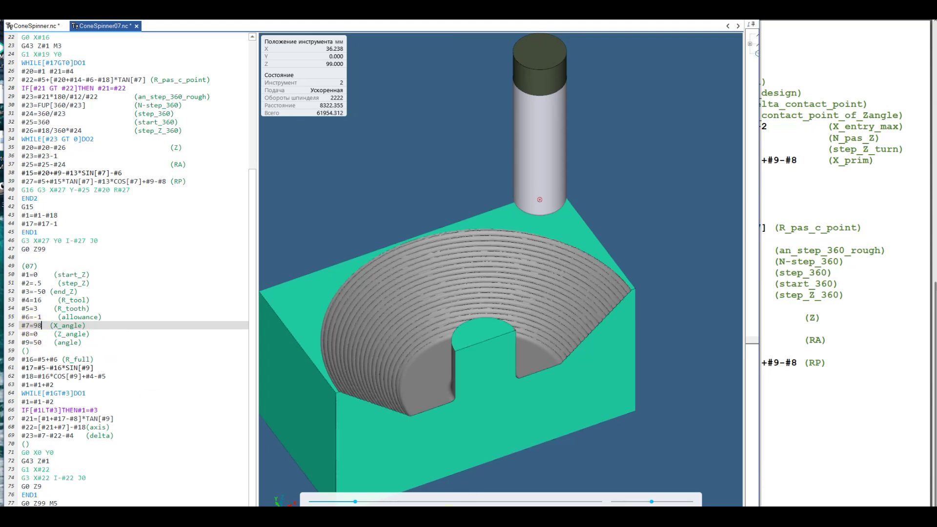
key("ctrl+Home")
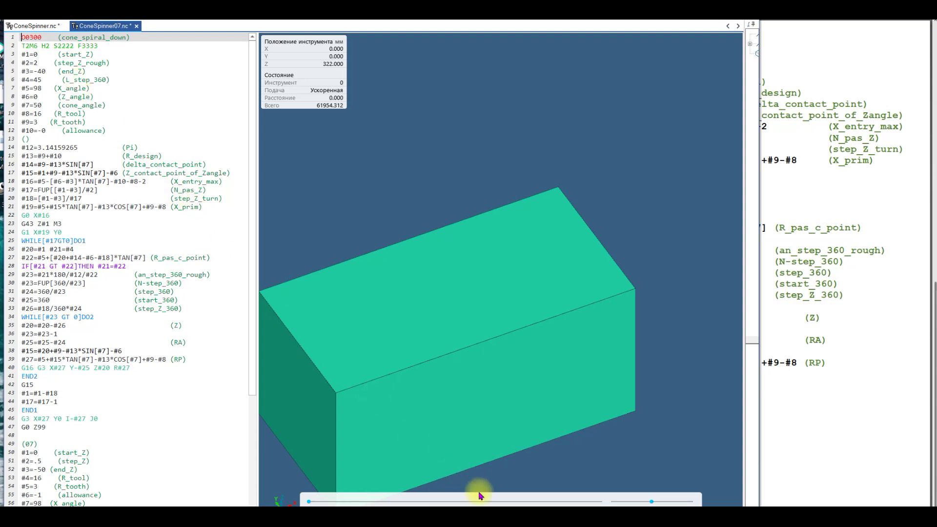
Step: Speed up backplot playback and orbit the view until the smooth conical pocket finishes cutting
left_click_drag(652, 502, 673, 502)
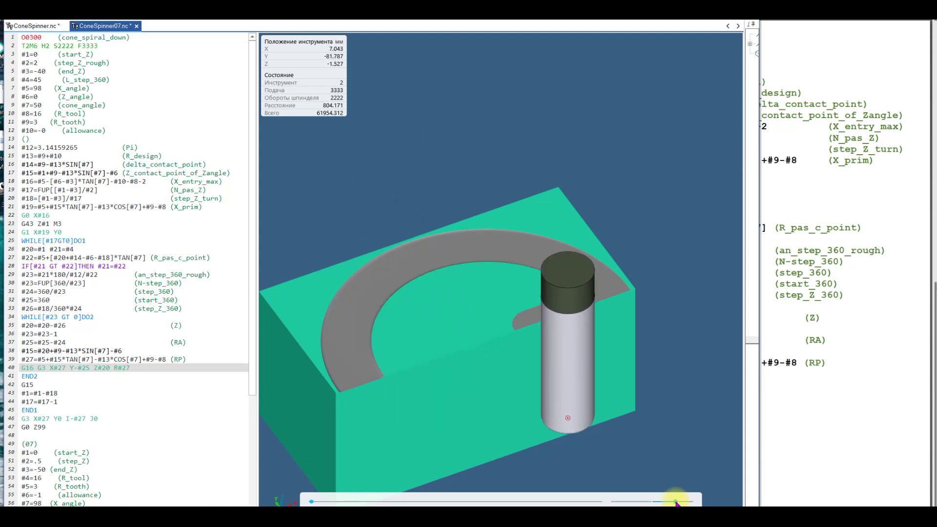
left_click_drag(673, 502, 676, 502)
left_click_drag(546, 254, 493, 185)
mouse_move(439, 383)
left_mouse_down()
mouse_move(443, 320)
mouse_move(414, 262)
mouse_move(424, 277)
left_mouse_up()
scroll(435, 307, "up", 3)
scroll(433, 295, "up", 2)
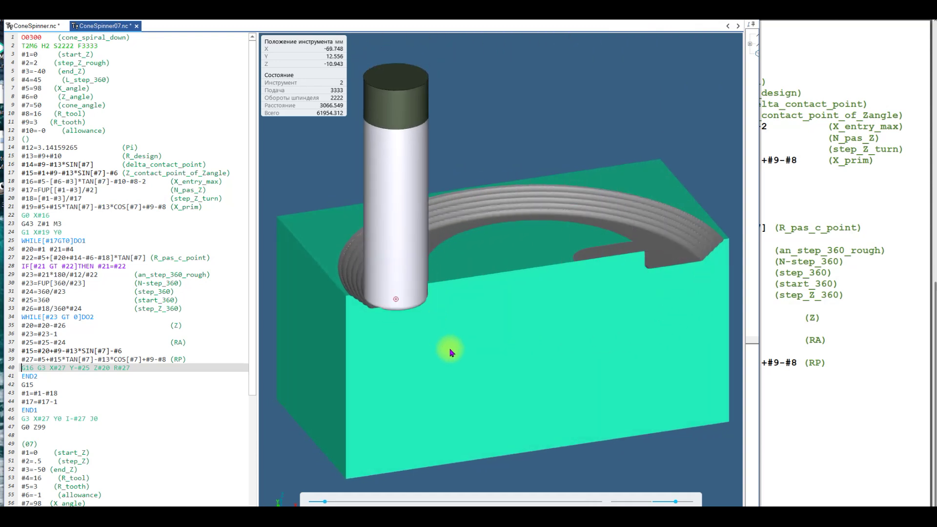
left_click_drag(675, 502, 682, 502)
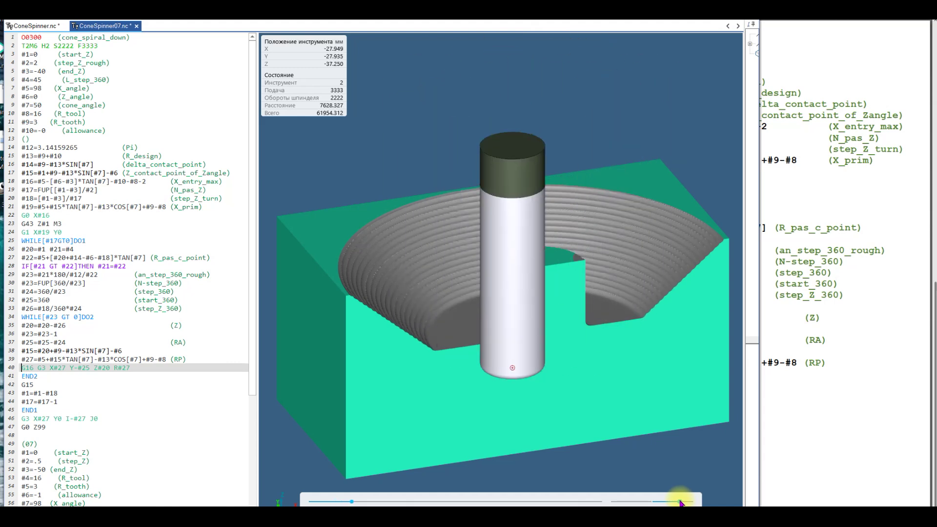
left_click_drag(681, 502, 680, 503)
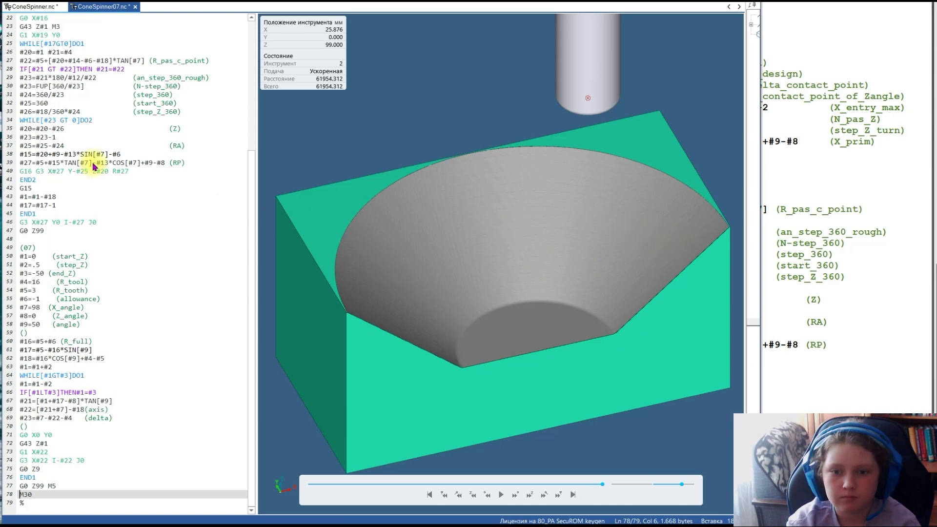
Step: Change the cone angle on line 9 from 50 to 2
scroll(51, 149, "up", 7)
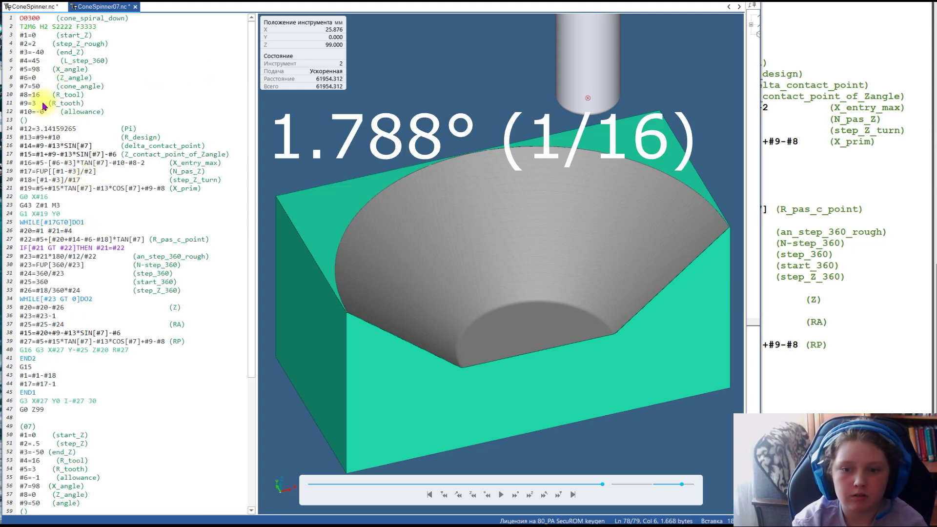
left_click(33, 86)
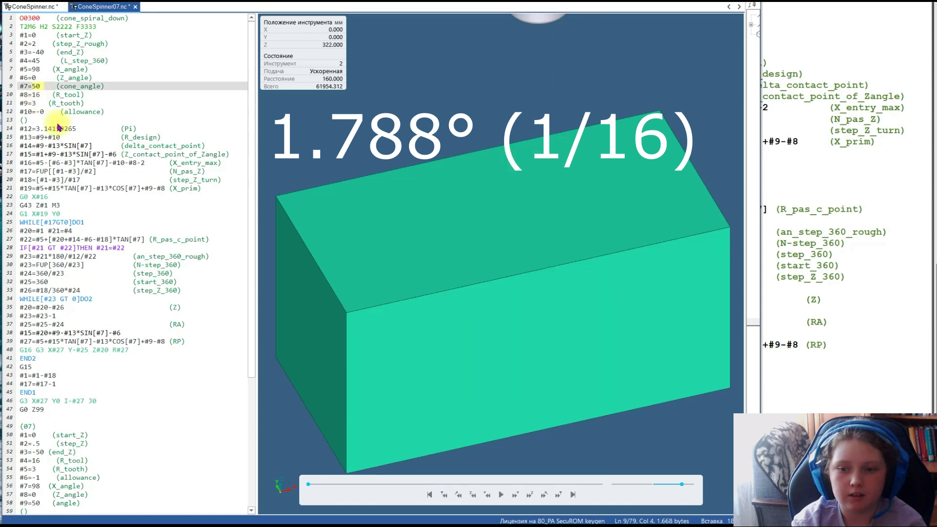
type("1.")
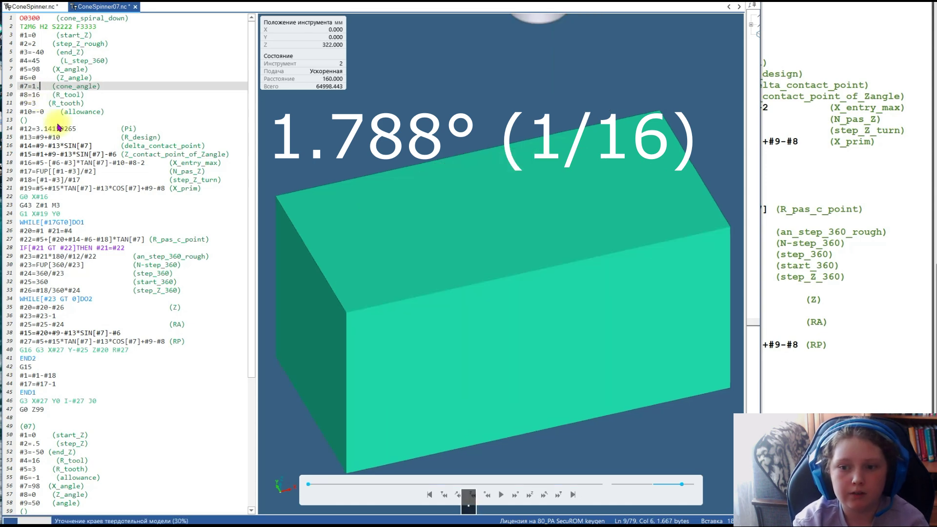
type("5")
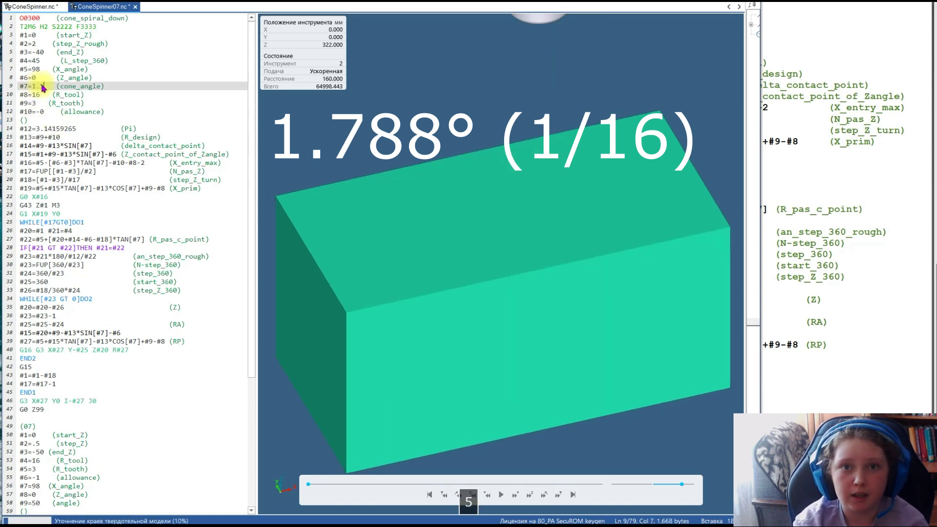
left_click(33, 87)
key("Delete")
key("Delete")
key("Delete")
type("2")
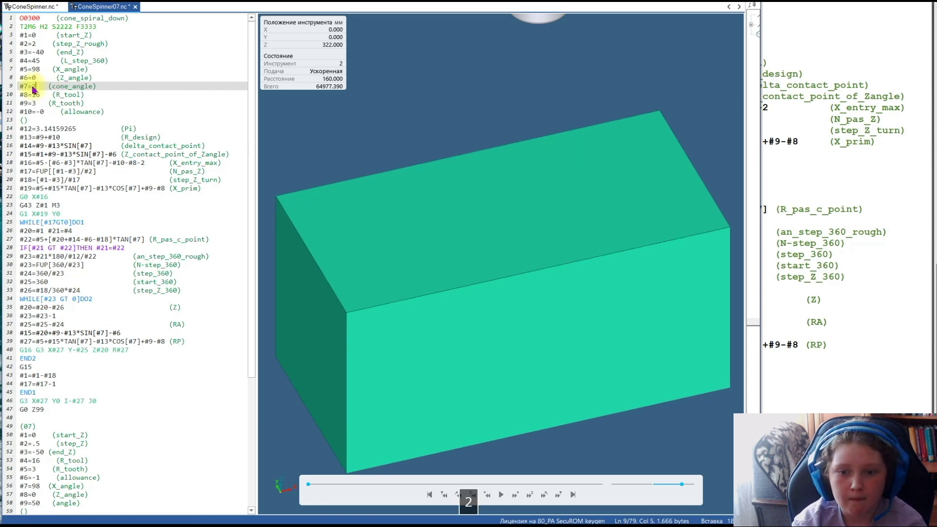
Step: Let the simulation re-run with the new angle and sketch a red line along the wall slope
left_click(142, 275)
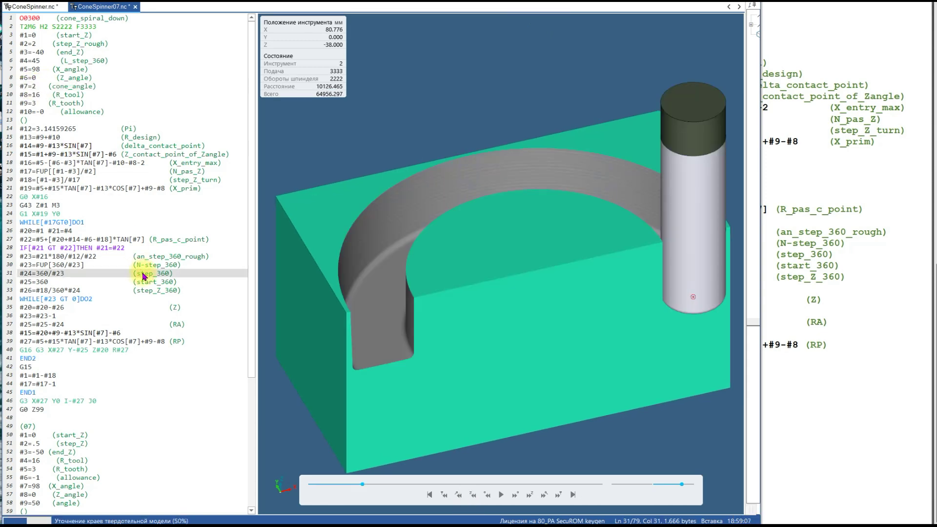
key("ctrl+c")
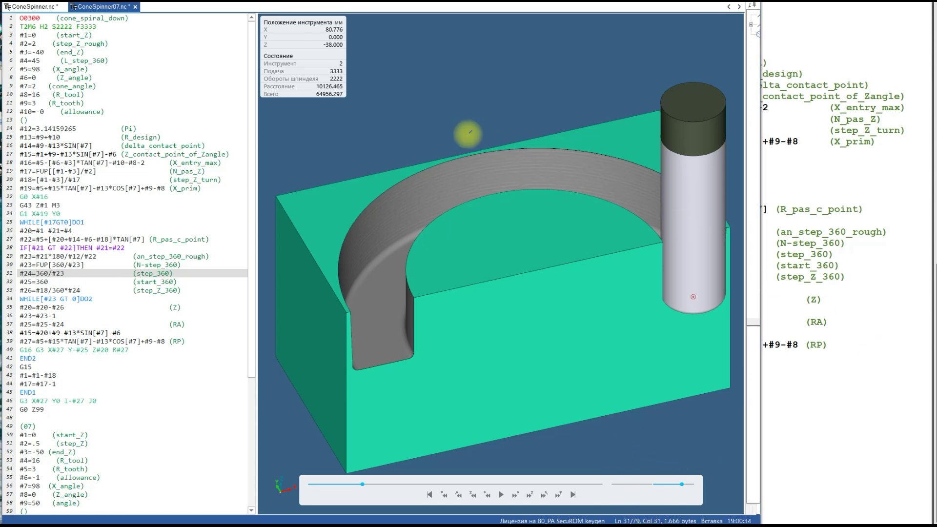
left_click_drag(556, 63, 433, 308)
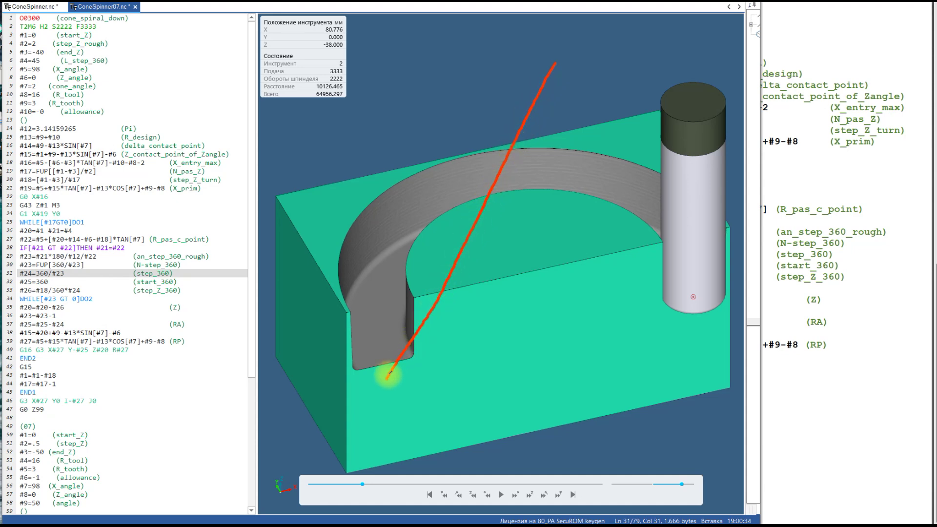
Step: Draw red freehand vertical, diagonal and short cross strokes over the sectioned groove
left_click_drag(441, 43, 448, 232)
mouse_move(449, 274)
left_mouse_down()
mouse_move(291, 277)
mouse_move(301, 54)
left_mouse_up()
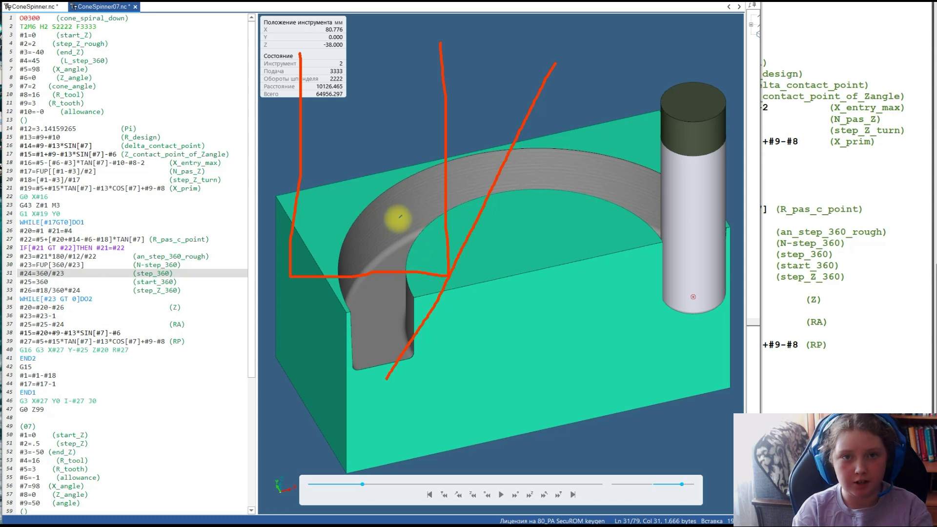
mouse_move(397, 215)
left_mouse_down()
mouse_move(444, 227)
mouse_move(411, 243)
mouse_move(348, 243)
left_mouse_up()
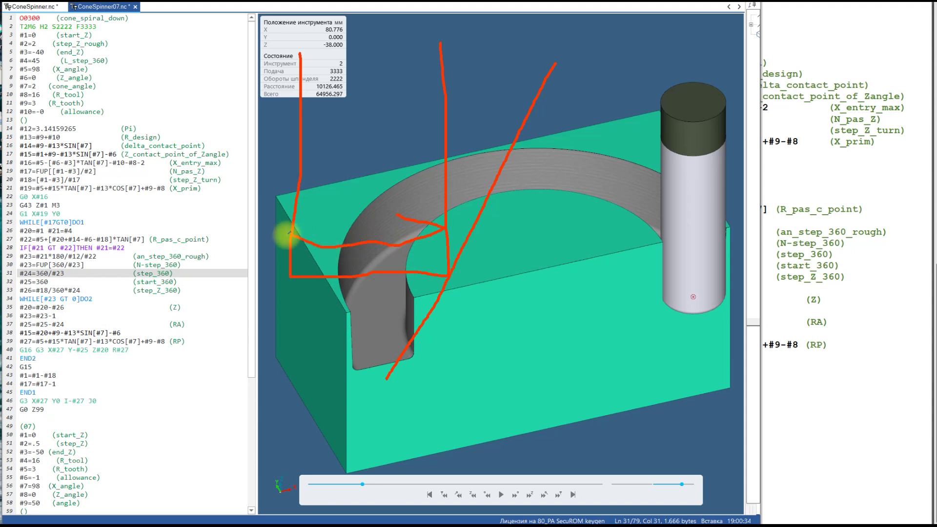
left_click_drag(341, 217, 347, 98)
left_click_drag(393, 219, 387, 77)
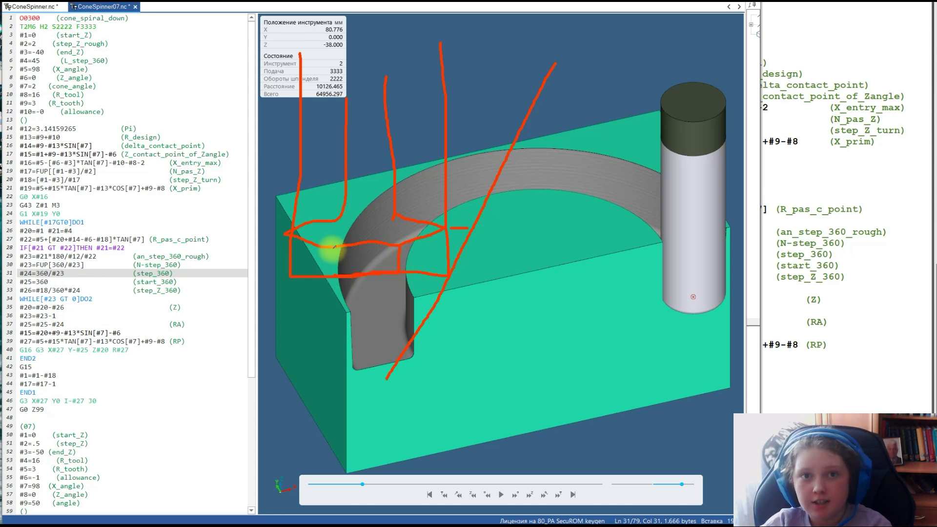
left_click_drag(336, 274, 376, 283)
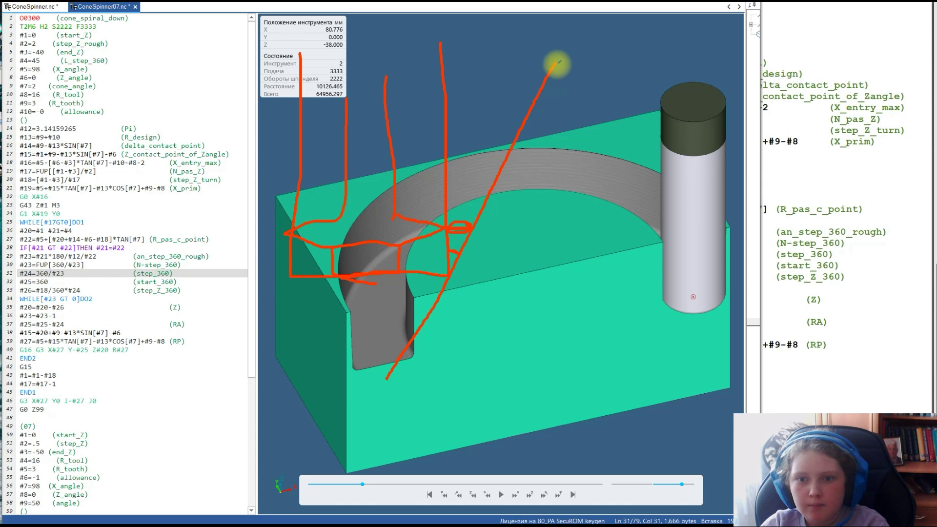
Step: Add a red triangular tip to the diagonal sketch and circle the allowance value in the code
mouse_move(557, 63)
left_mouse_down()
mouse_move(590, 81)
mouse_move(555, 87)
mouse_move(529, 108)
mouse_move(458, 107)
left_mouse_up()
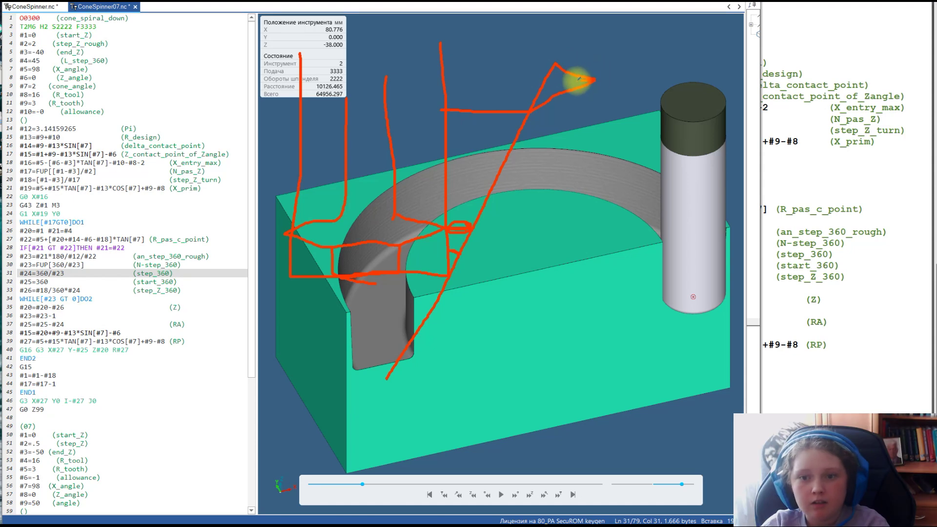
left_click_drag(540, 79, 591, 78)
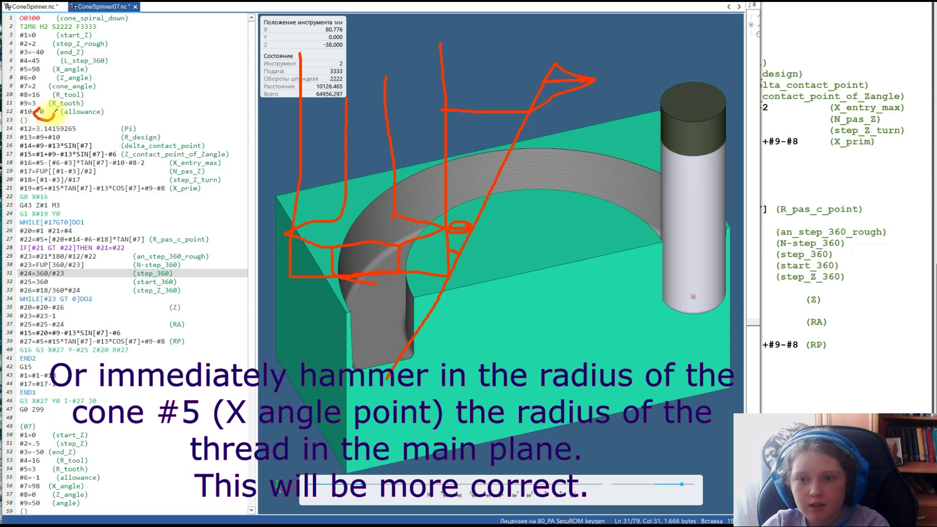
left_click_drag(55, 112, 53, 115)
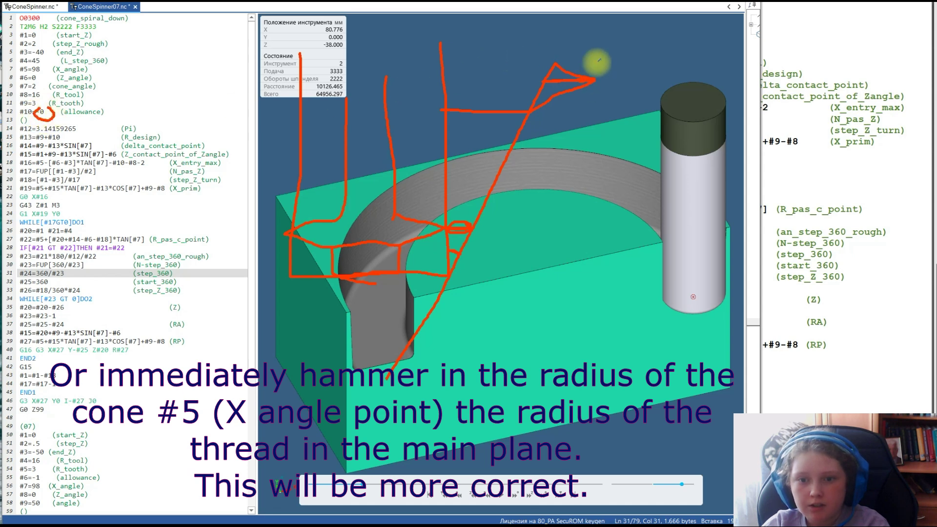